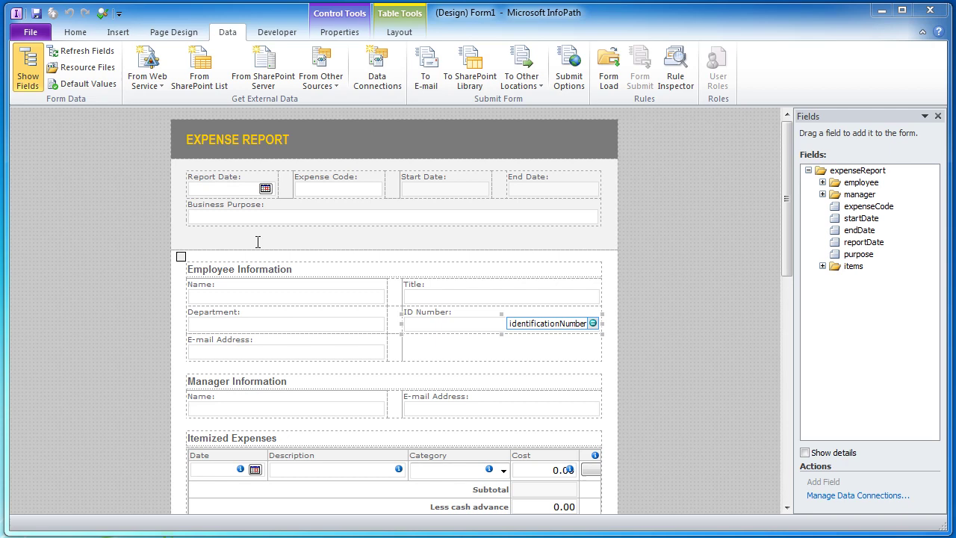
Check which employee fields the Name, Department, E-mail Address, Title and ID Number boxes use
click(245, 295)
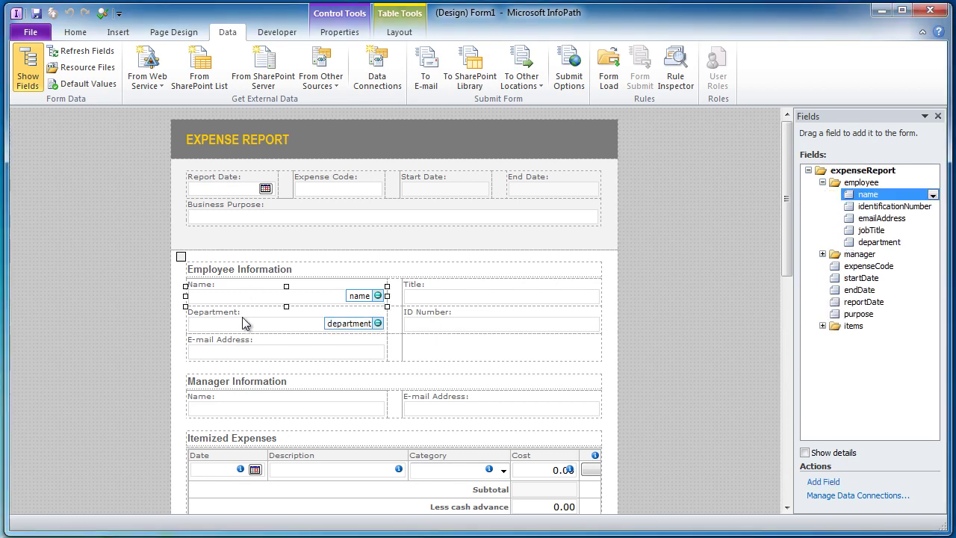
click(247, 324)
click(246, 353)
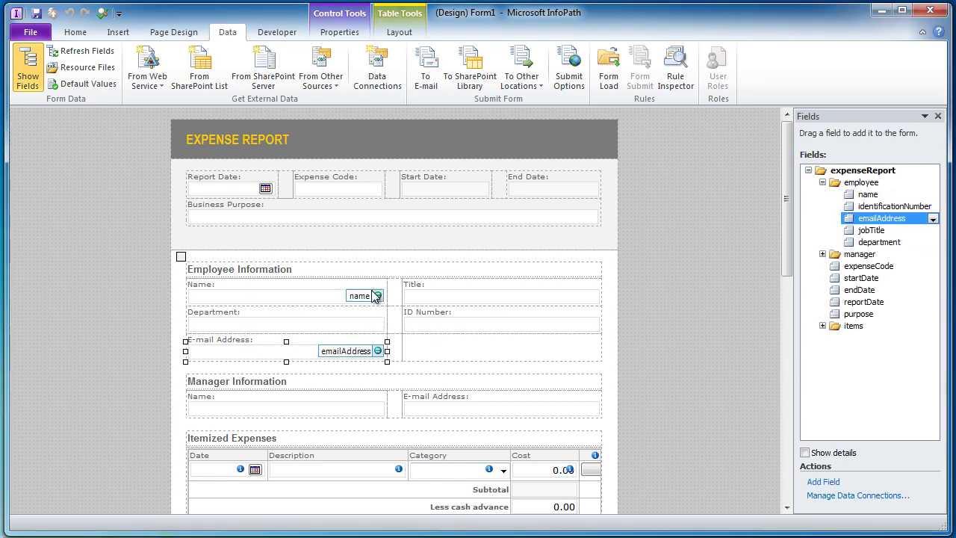
click(421, 299)
click(432, 333)
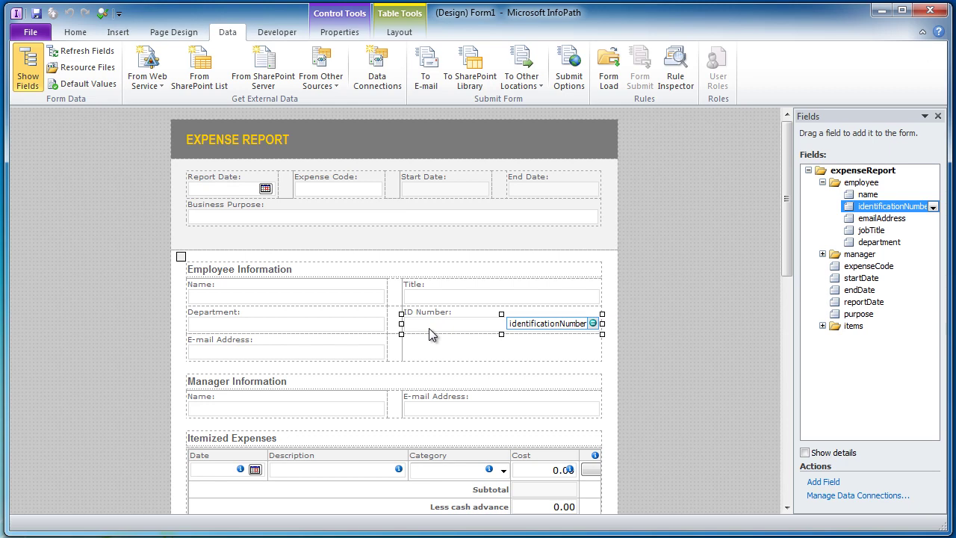
Add a receive-data SOAP connection to the pasted ADUserInfo.asmx WSDL URL using the GetMyInfo operation
click(379, 81)
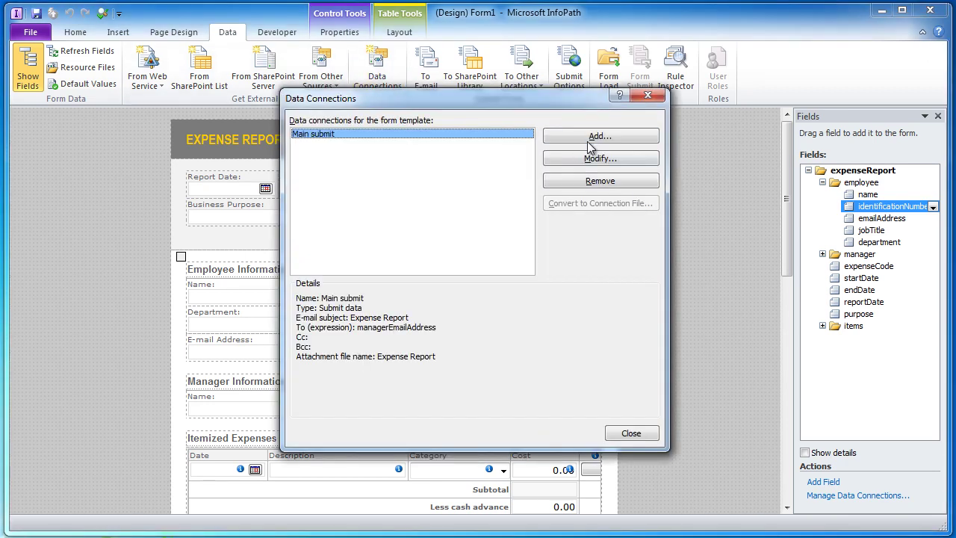
click(591, 139)
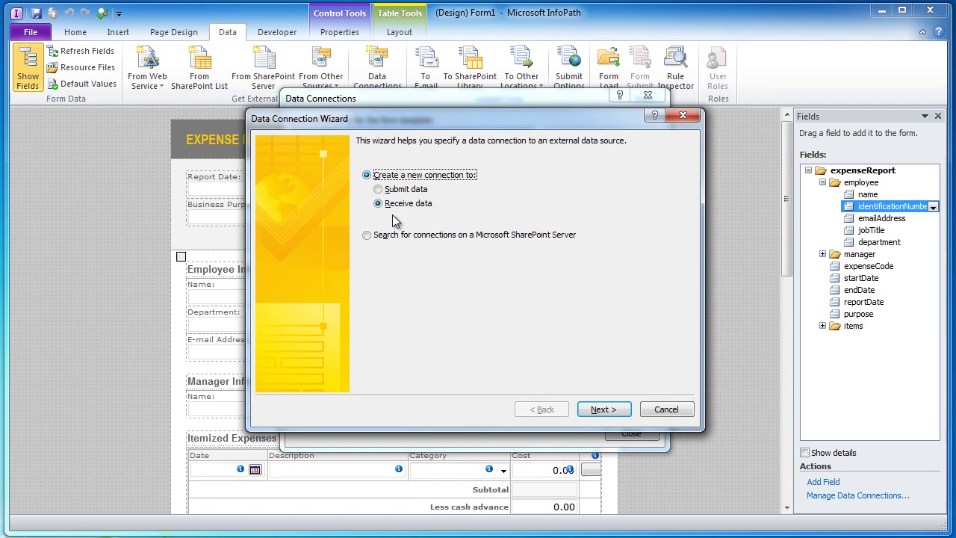
click(603, 409)
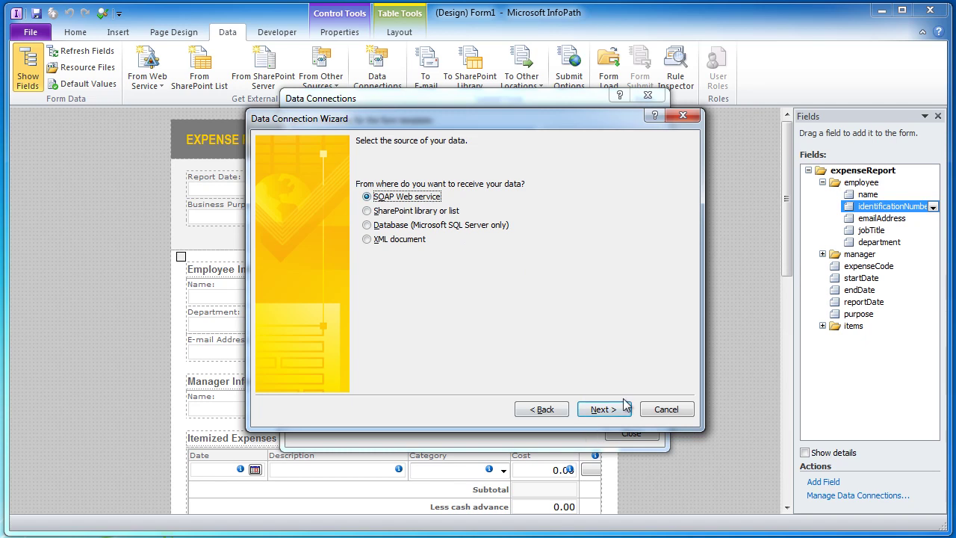
click(603, 409)
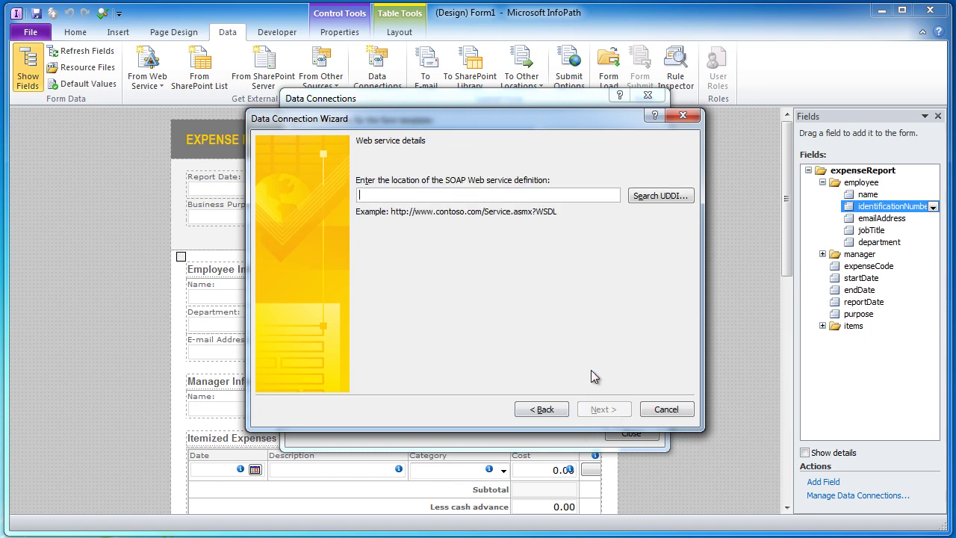
text(https://shp.formsboard.com/QdabraWebService/ADUserInfo.asmx)
click(603, 411)
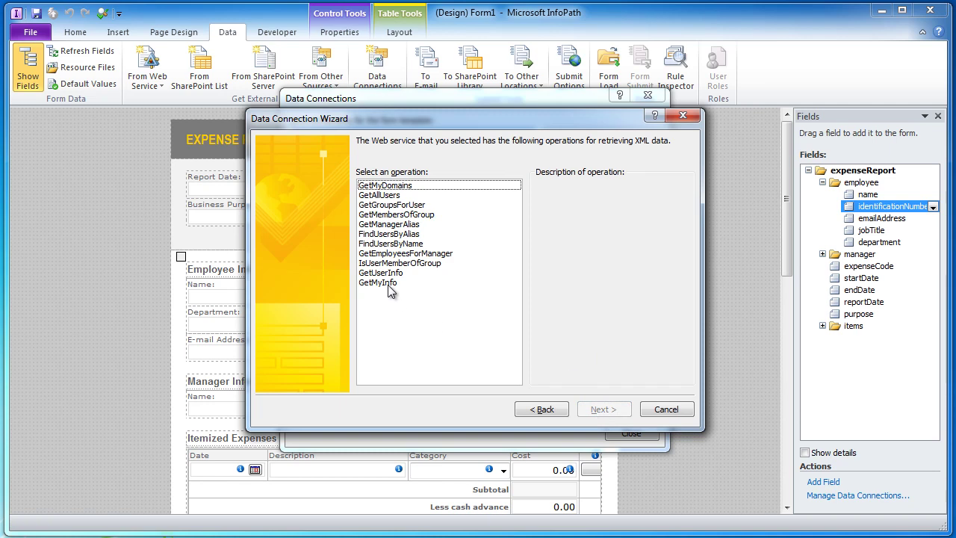
click(387, 285)
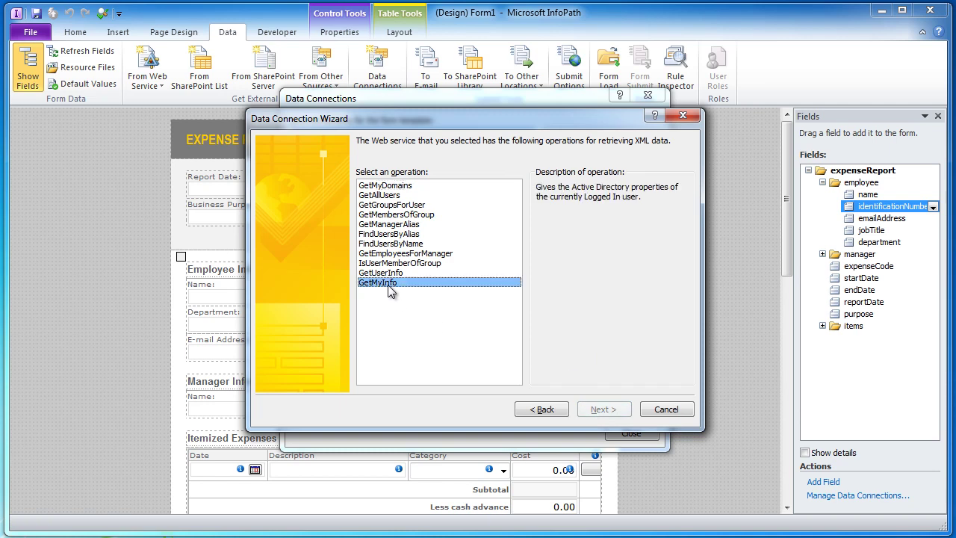
click(604, 409)
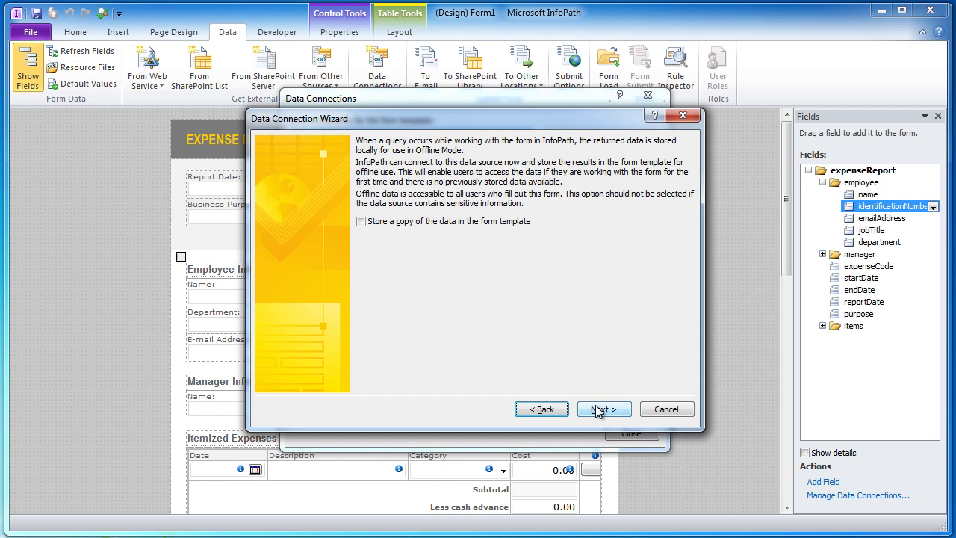
click(606, 411)
click(610, 417)
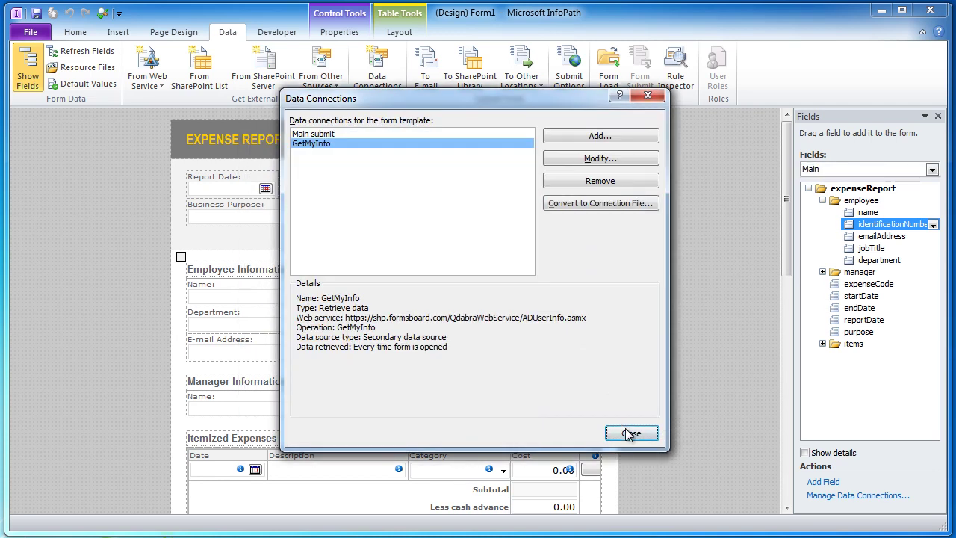
Show GetMyInfo (Secondary) in the Fields pane, expanded through dataFields to ADProp's Key and Value
click(629, 431)
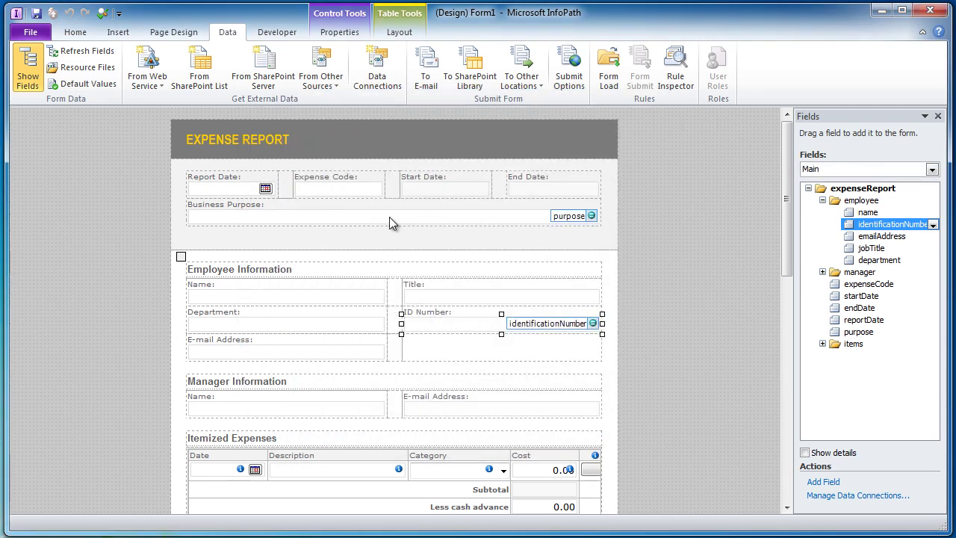
click(838, 171)
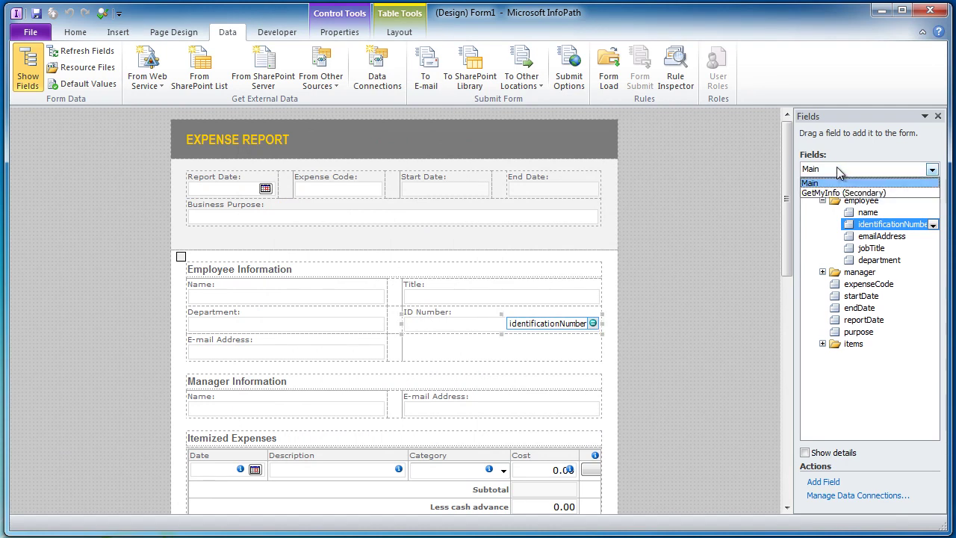
click(878, 194)
click(823, 212)
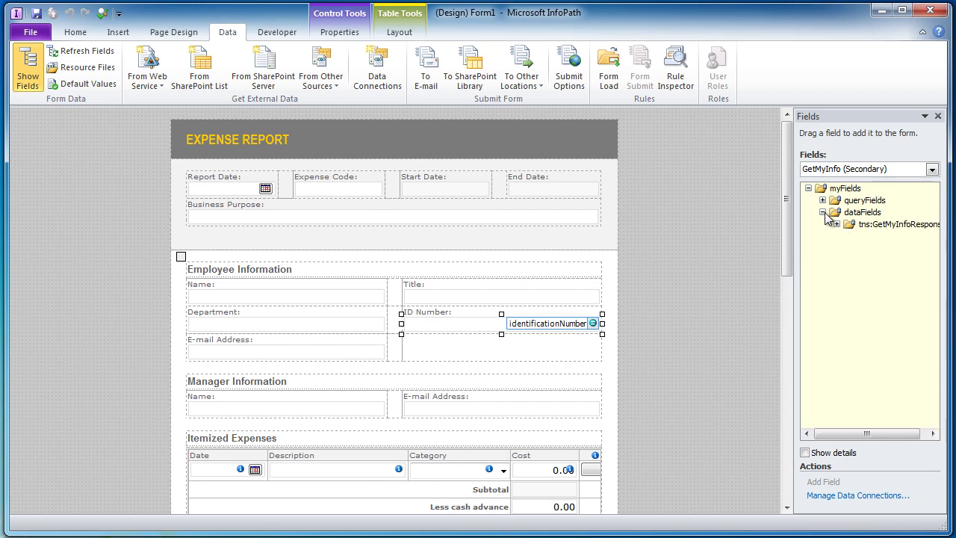
click(837, 224)
click(851, 236)
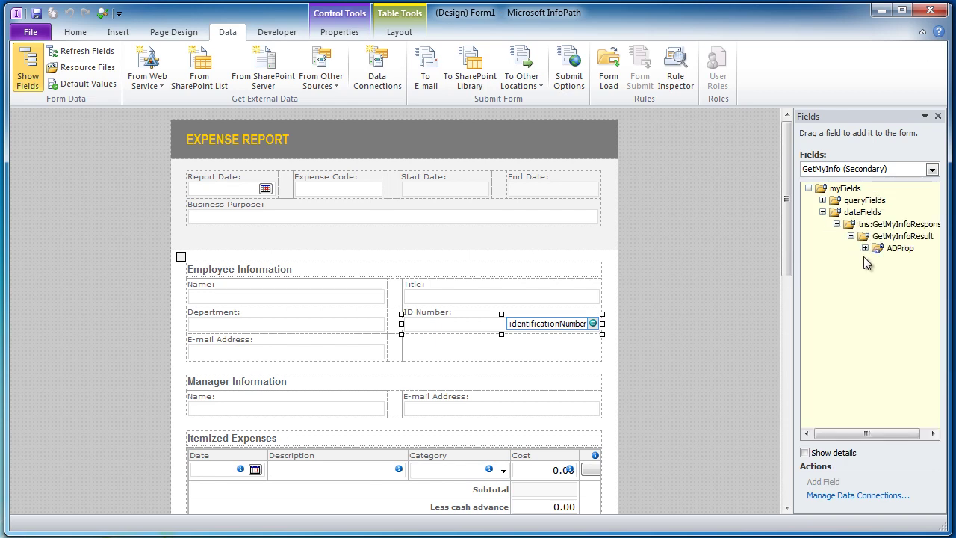
click(866, 249)
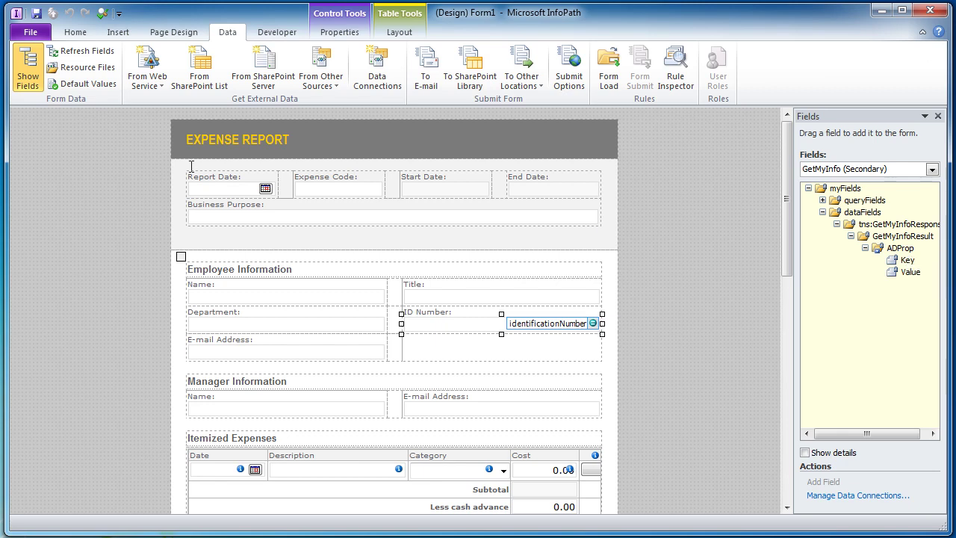
Create a new view named 'AD Properties' from the Page Design tab
click(172, 34)
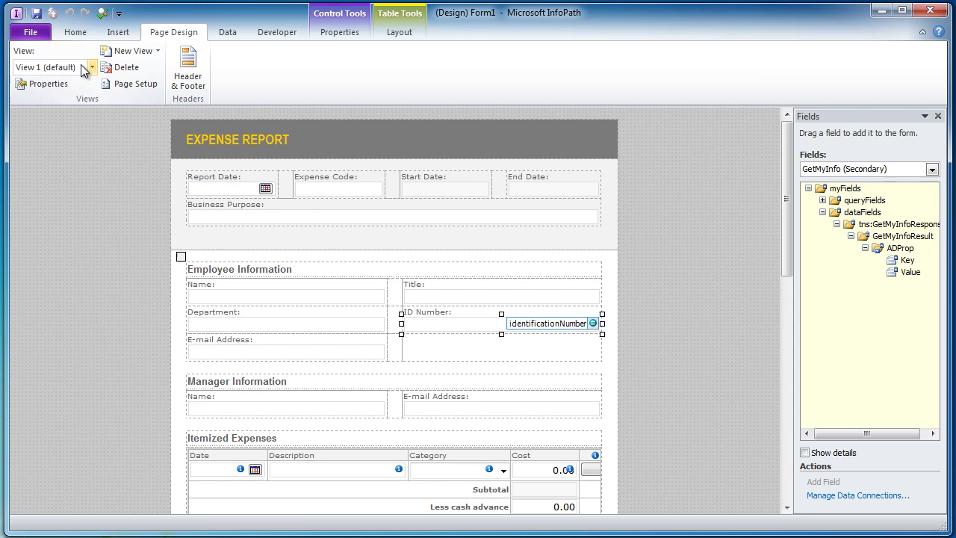
click(129, 53)
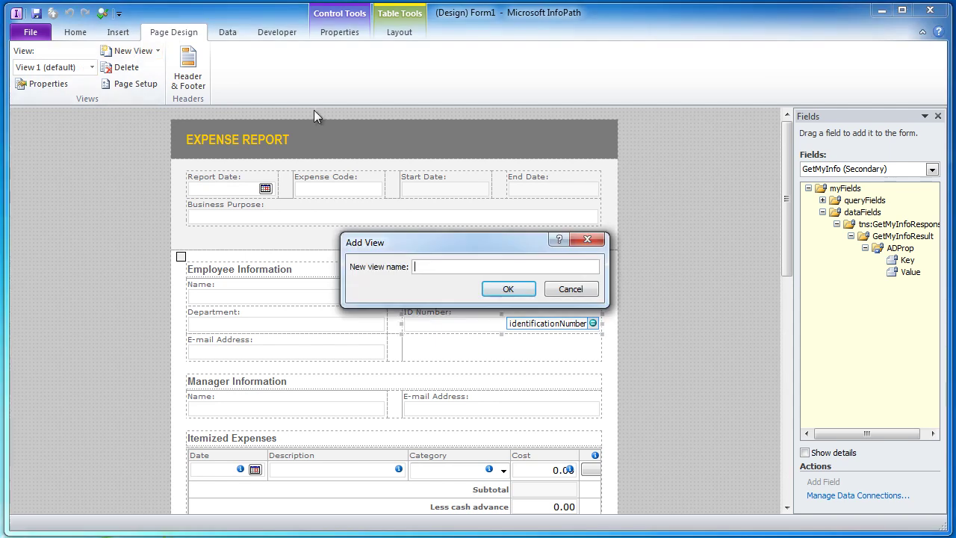
text(AD Properties)
click(511, 291)
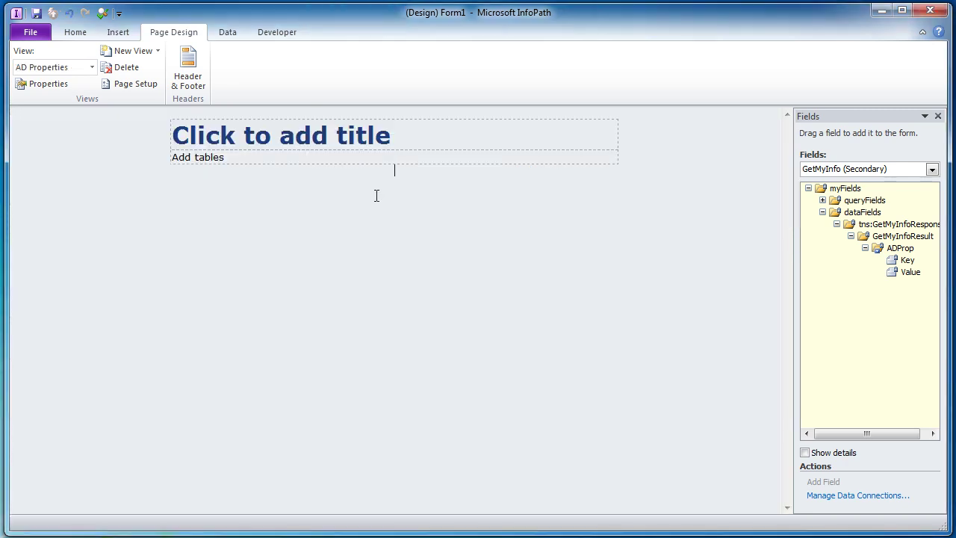
Insert ADProp as a Key/Value repeating table on the AD Properties view, then preview the form
click(900, 249)
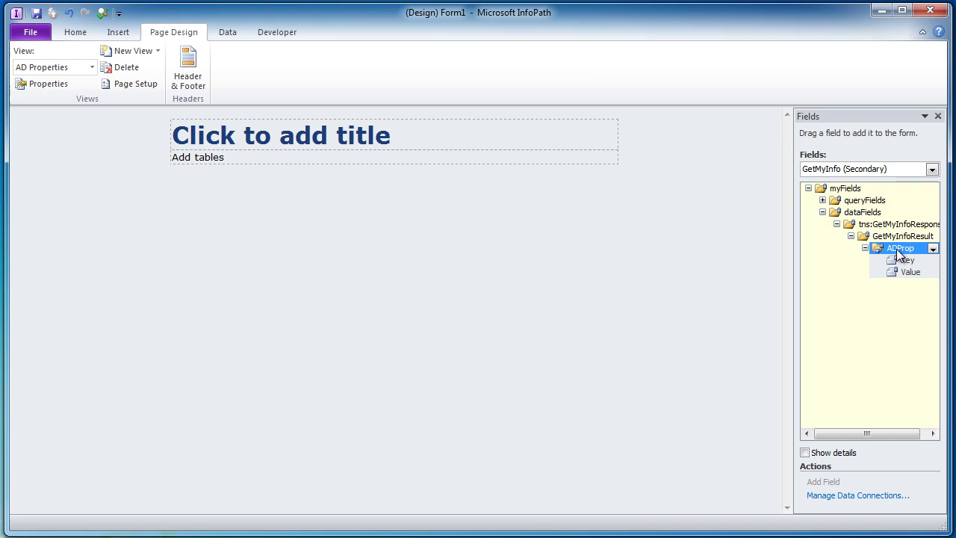
drag(897, 249, 371, 157)
click(393, 166)
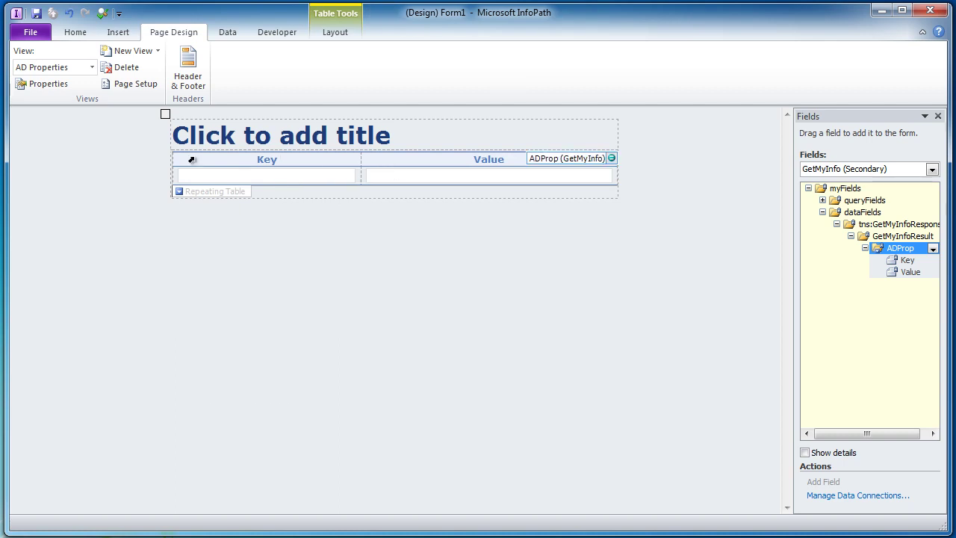
click(101, 13)
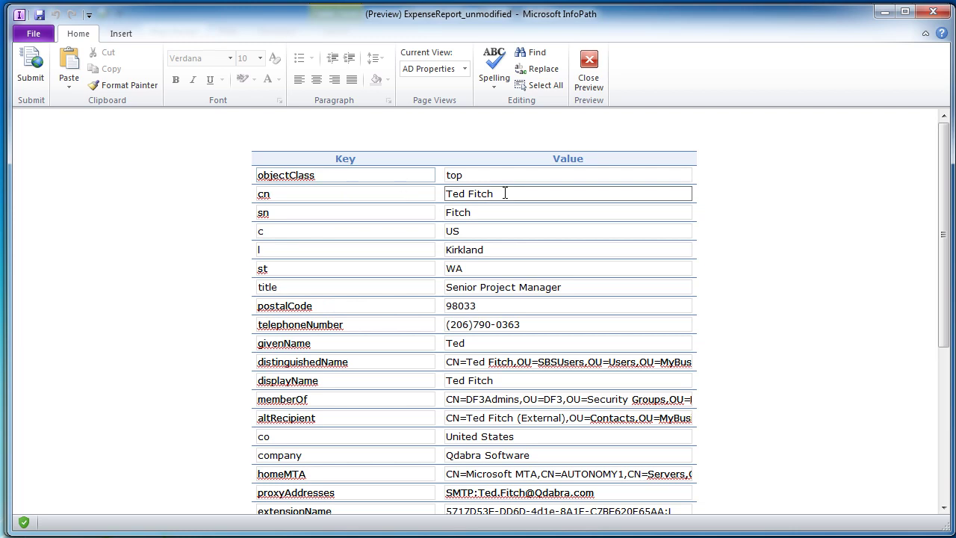
Inspect the previewed Key/Value rows, checking the cn and sn entries and the cn value
drag(480, 196, 487, 196)
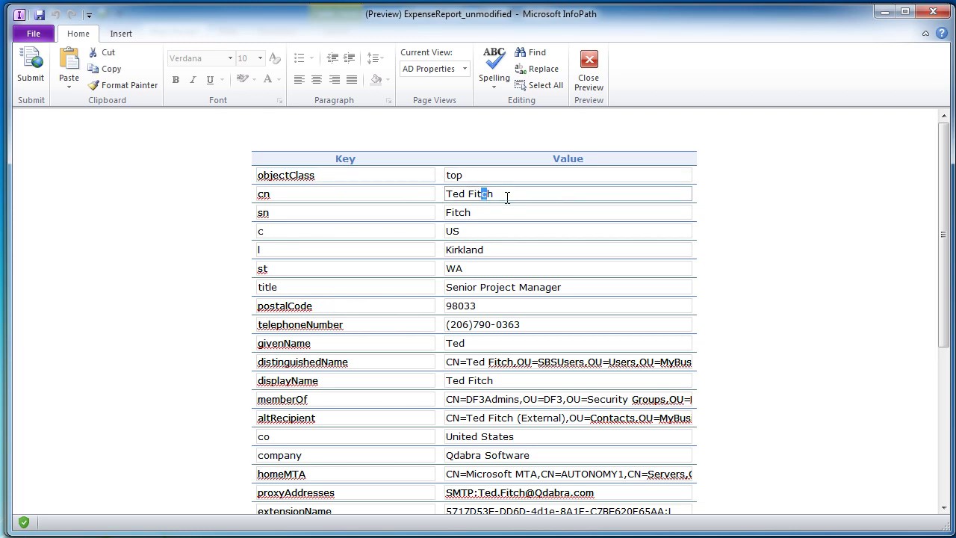
click(446, 194)
drag(257, 196, 282, 194)
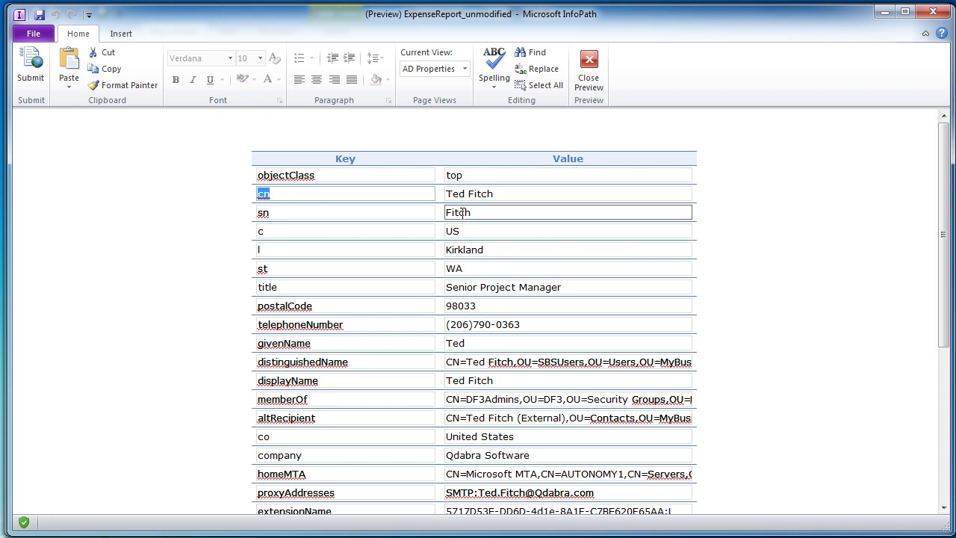
drag(259, 213, 267, 214)
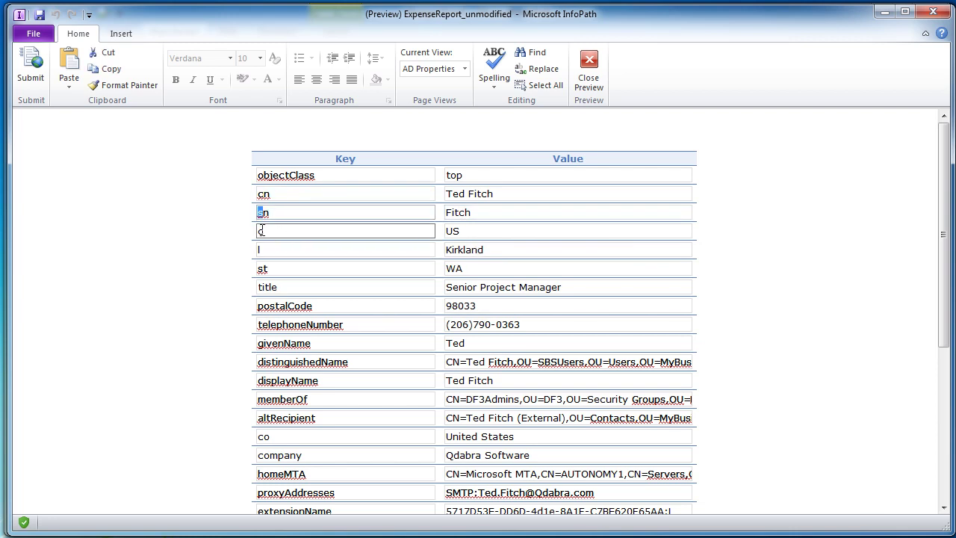
click(262, 231)
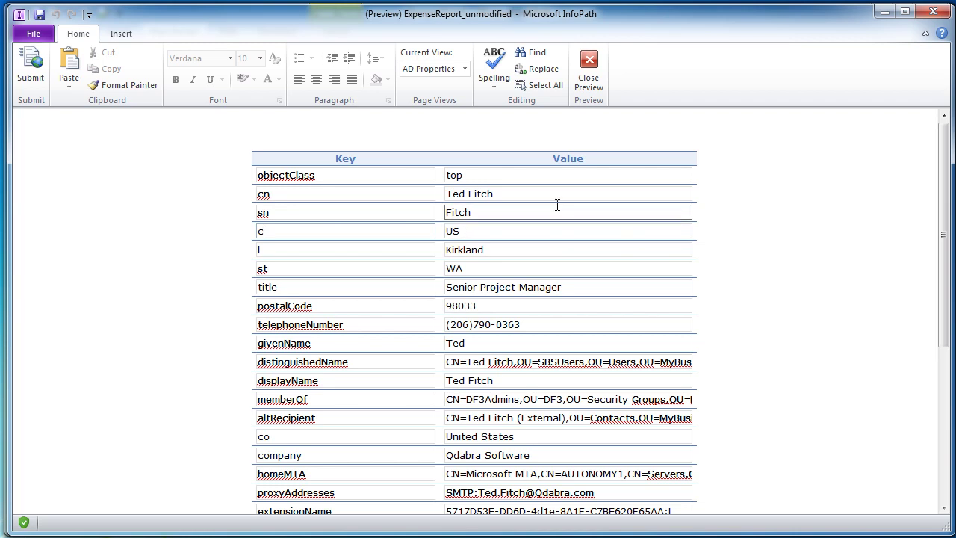
Close the preview and switch back to View 1 (default)
click(589, 72)
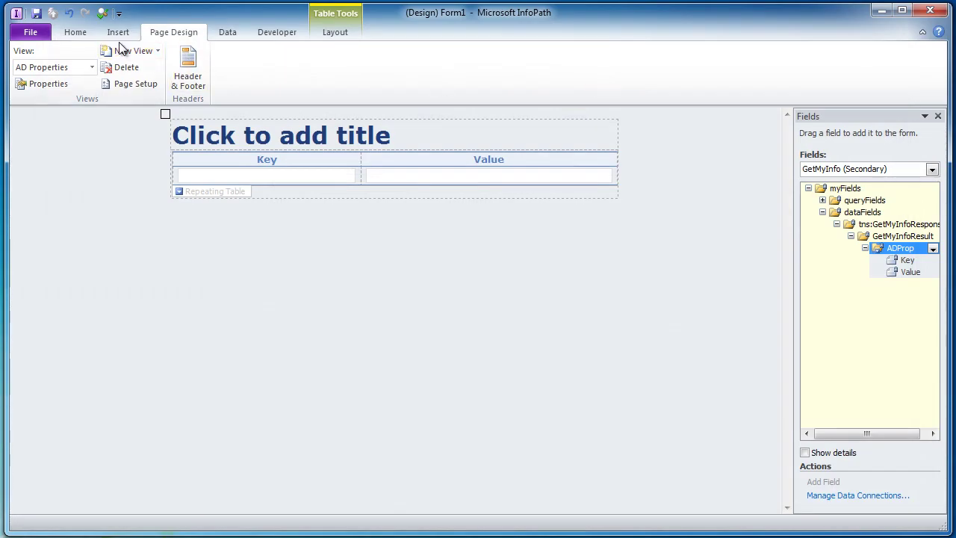
click(90, 66)
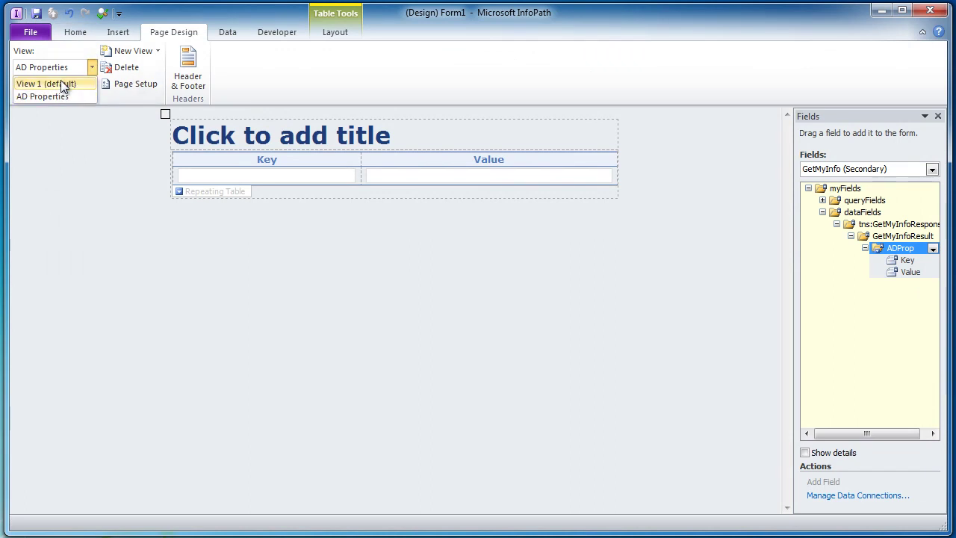
click(60, 83)
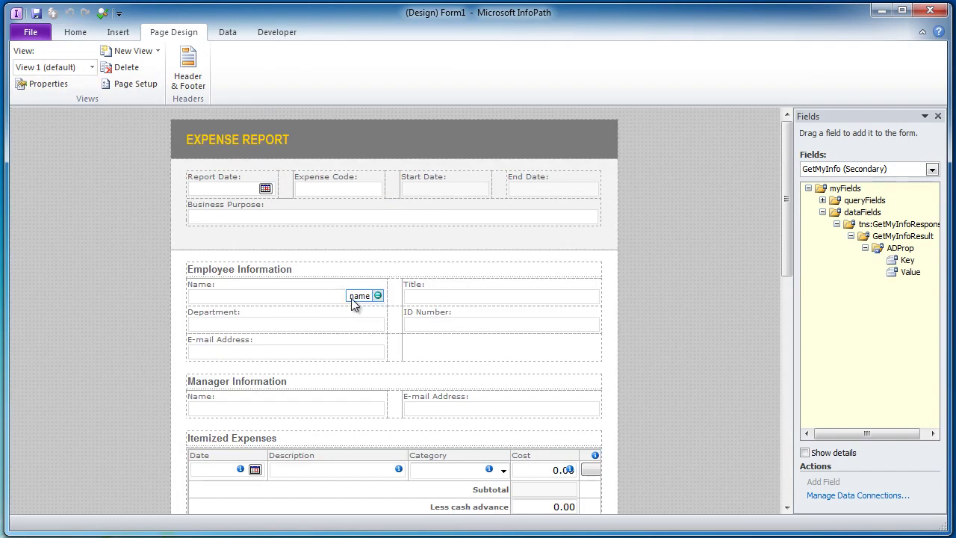
Open the Name text box's default-value formula and delete the Value[Key = "cn"] expression
right_click(355, 302)
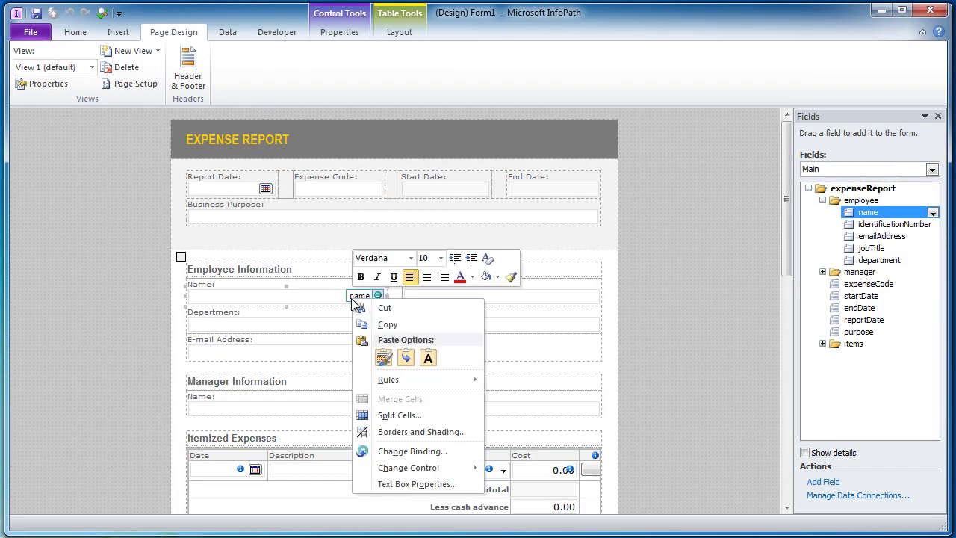
click(404, 485)
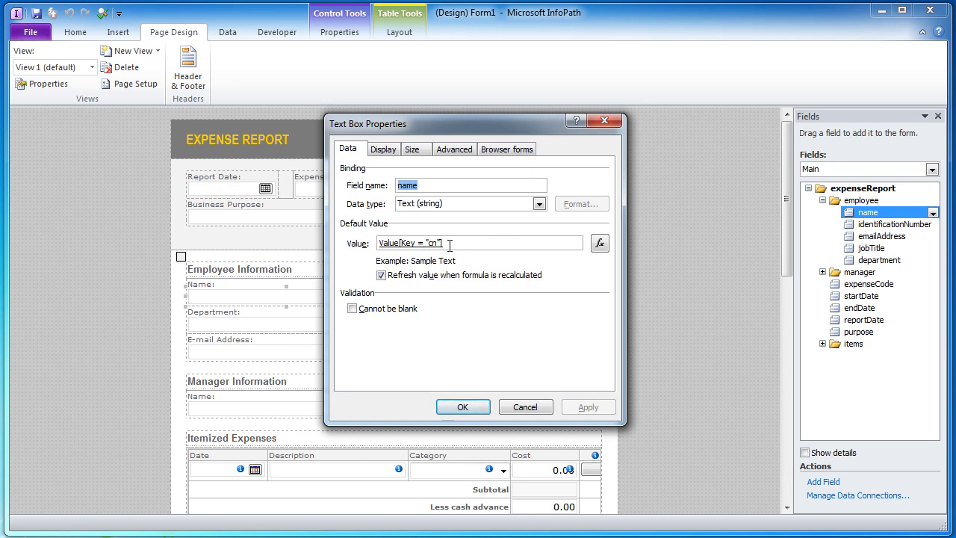
click(600, 243)
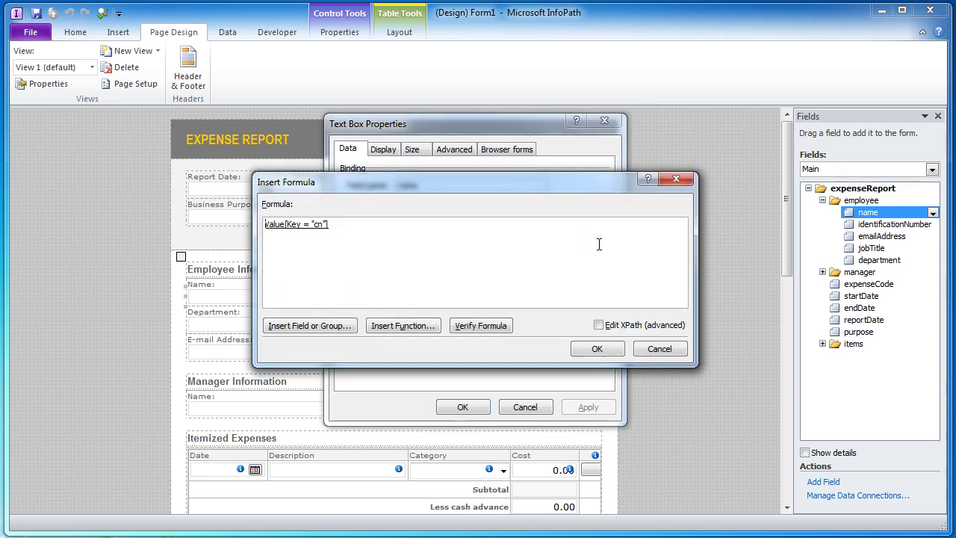
drag(348, 228, 199, 222)
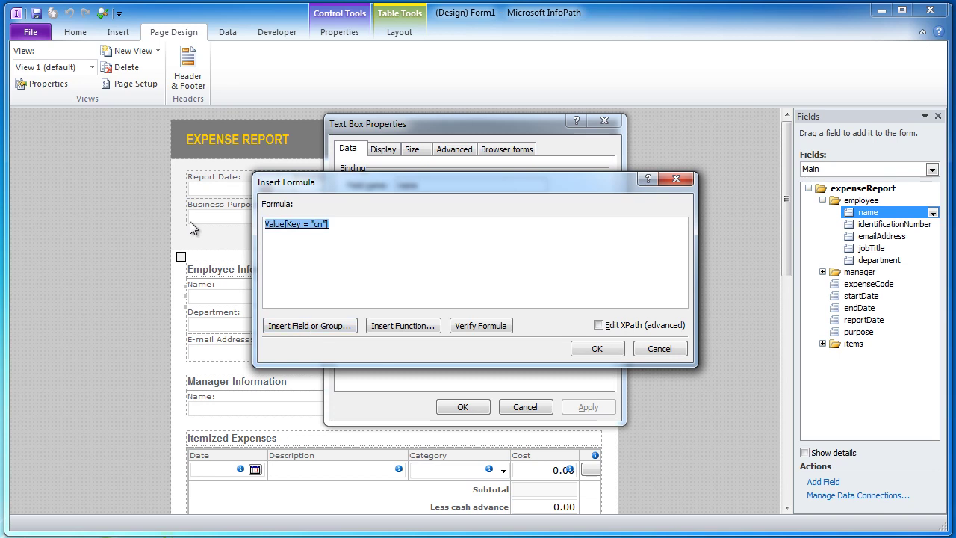
key(Delete)
click(312, 326)
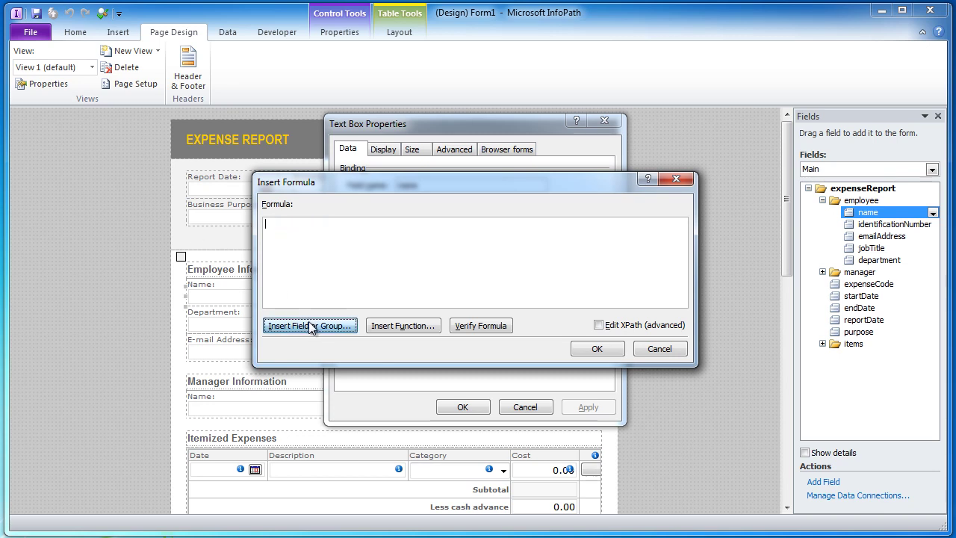
Select the Value field under GetMyInfo (Secondary) > ADProp as the field to insert
click(406, 183)
click(403, 205)
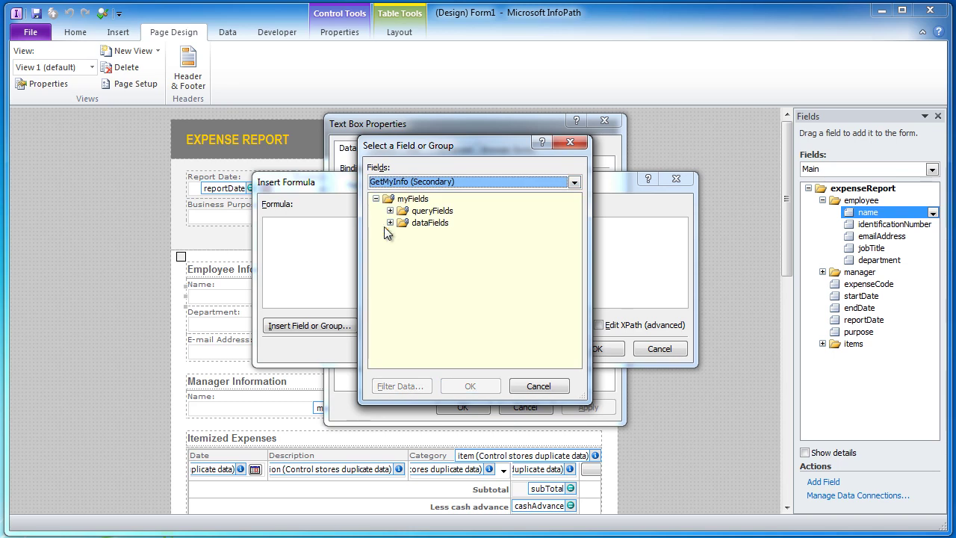
click(390, 223)
click(404, 235)
click(419, 246)
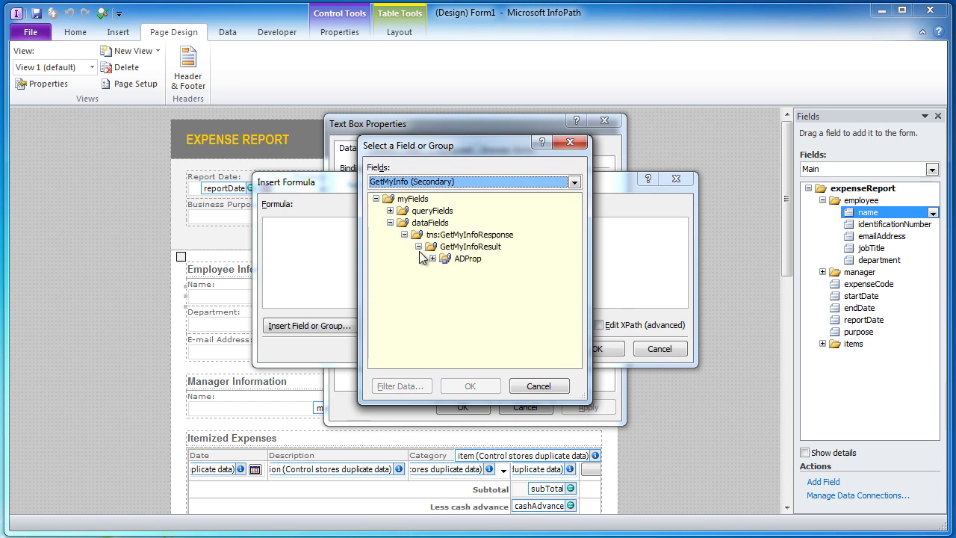
click(432, 258)
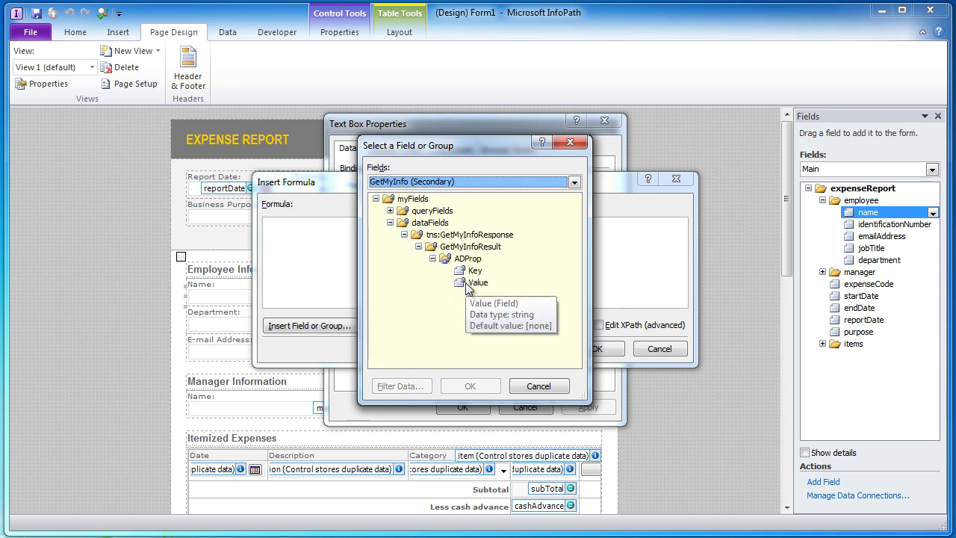
click(477, 284)
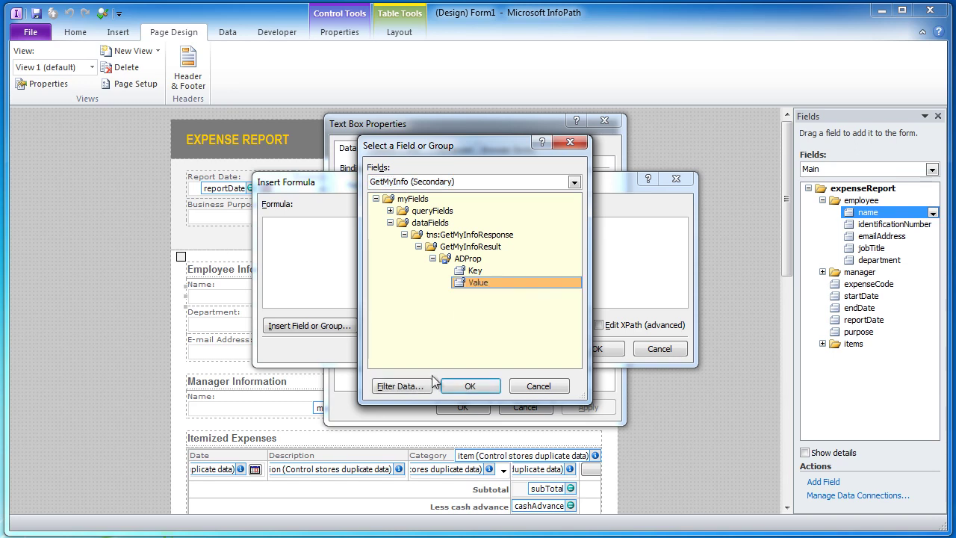
Filter Value where Key is equal to "cn" and insert it into the formula
click(401, 386)
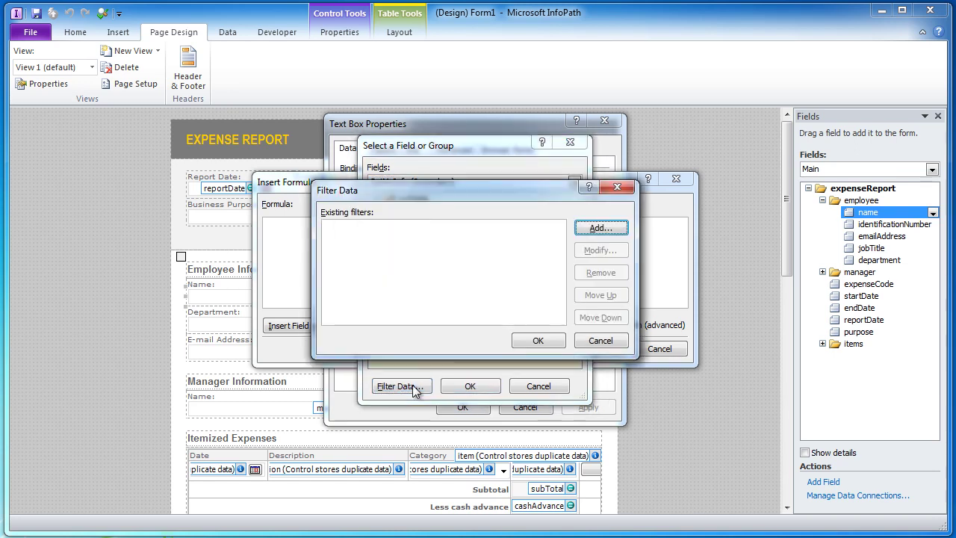
click(601, 230)
click(325, 266)
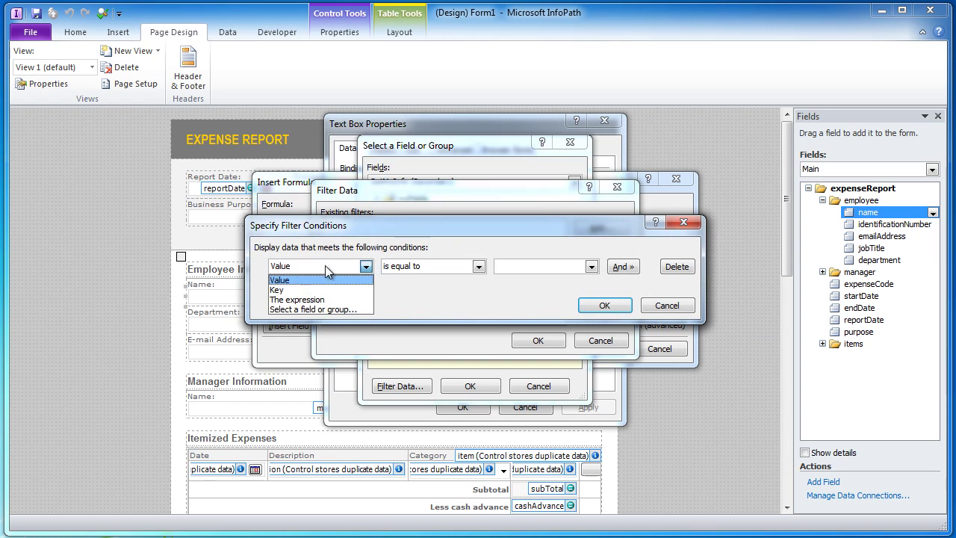
click(314, 287)
click(523, 267)
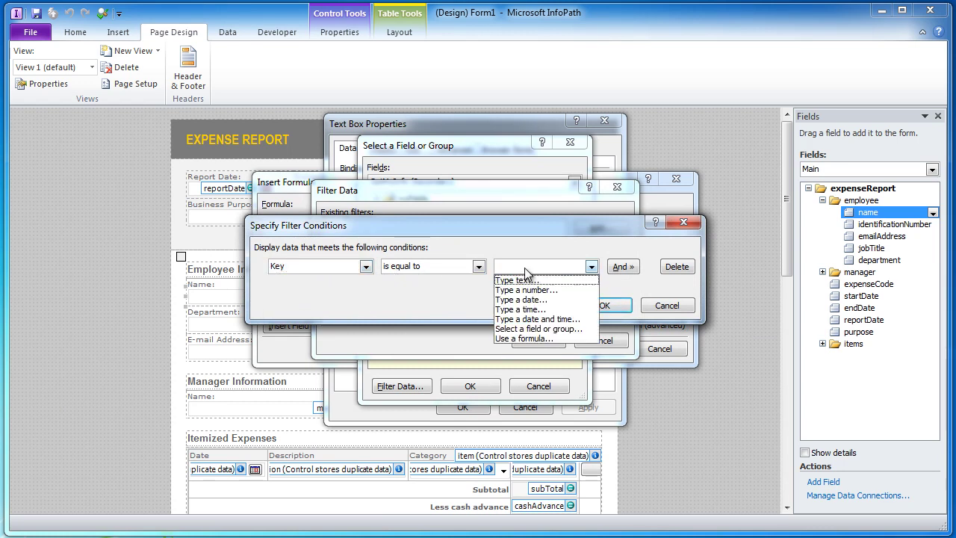
click(528, 281)
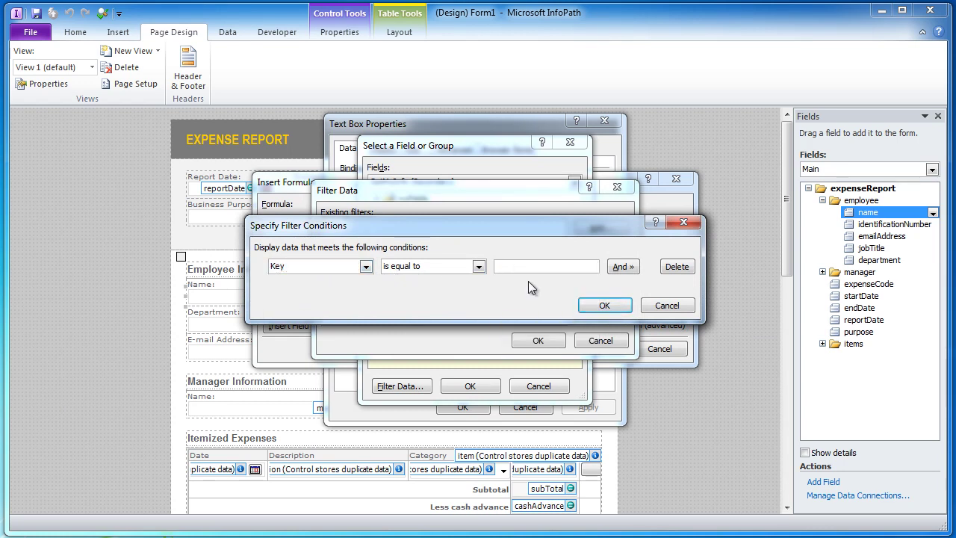
text(cn)
click(604, 305)
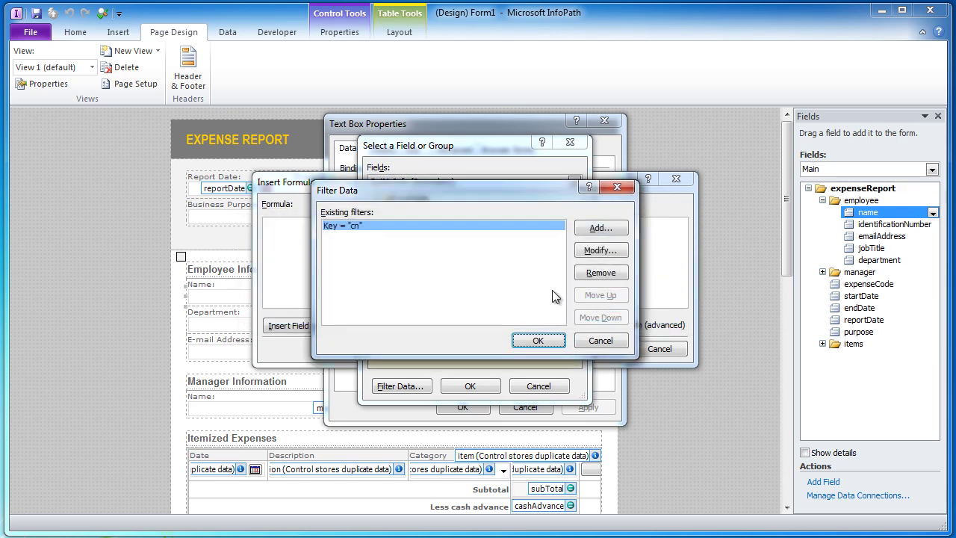
click(535, 339)
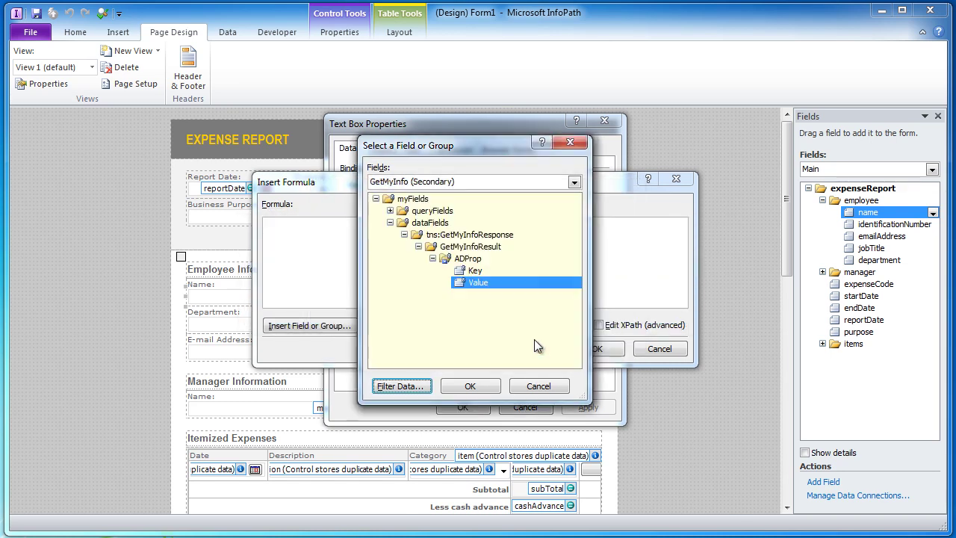
click(470, 385)
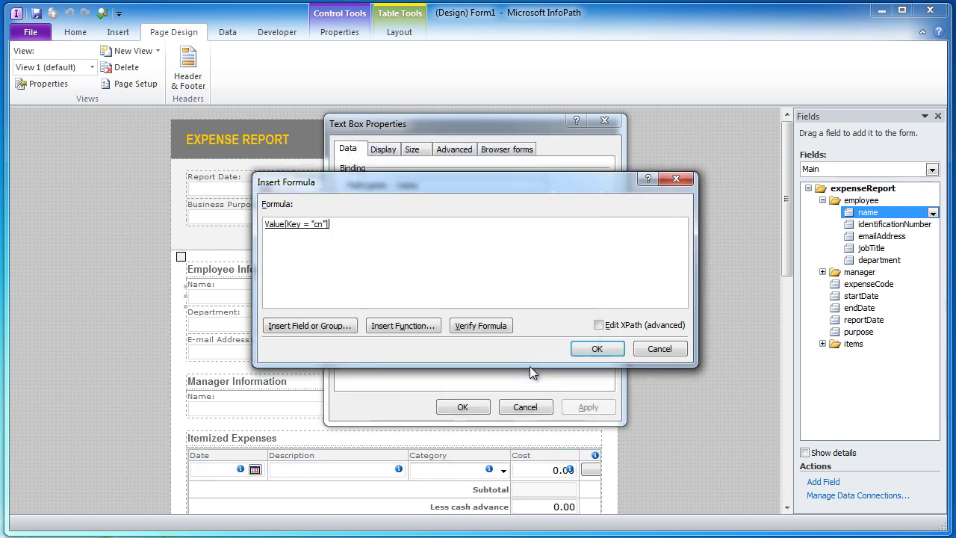
Apply the new Name default and verify the preview auto-fills the Name and E-mail boxes
click(462, 407)
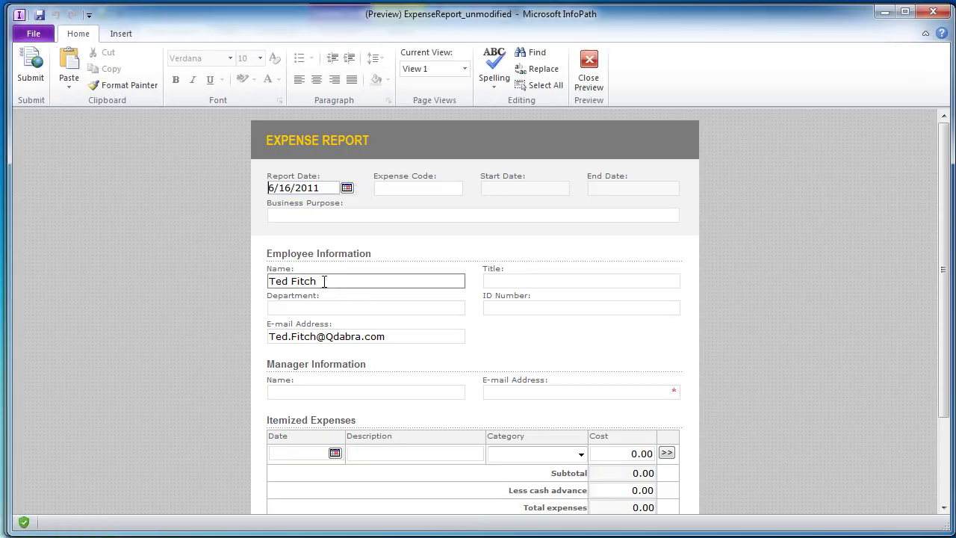
click(325, 281)
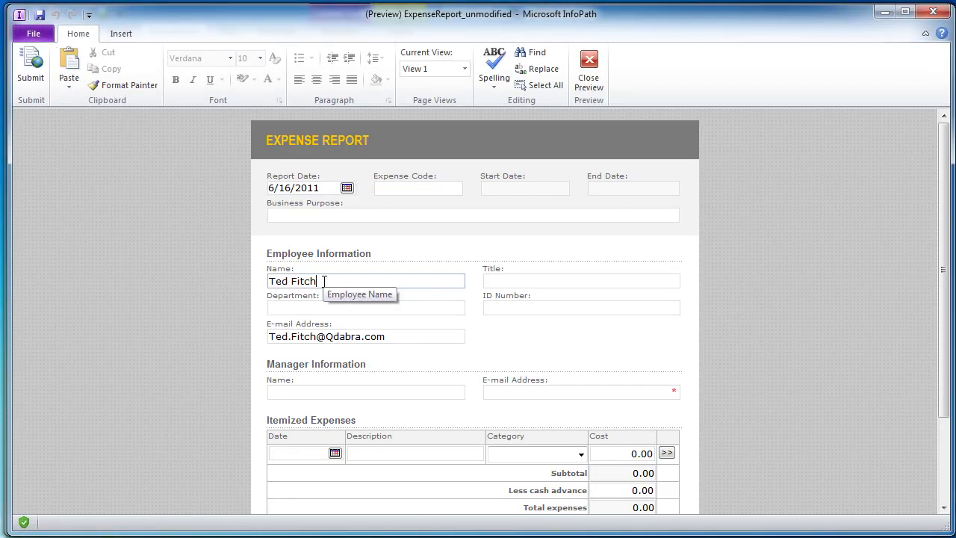
drag(292, 336, 372, 336)
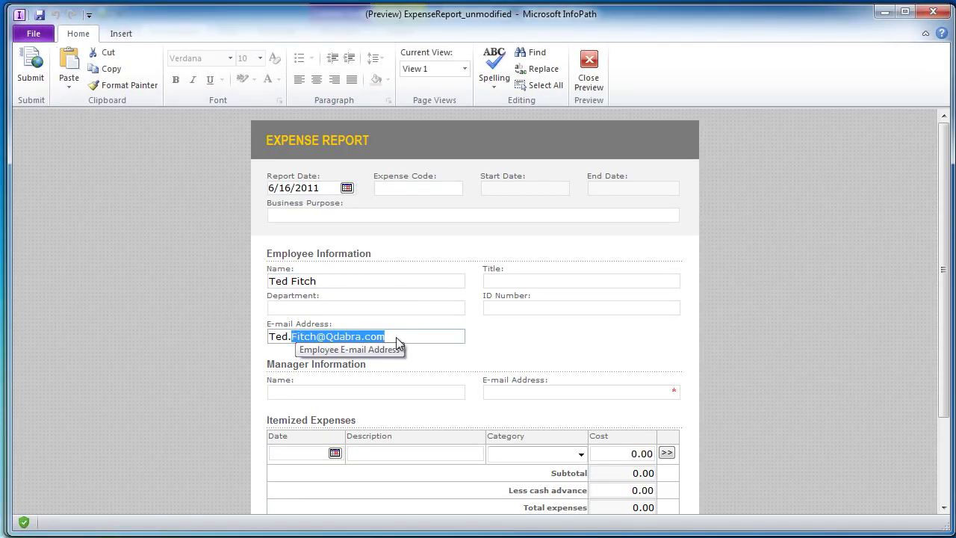
click(372, 336)
Leave the current preview and preview the AD Properties view to see keys like cn, title and company
click(590, 71)
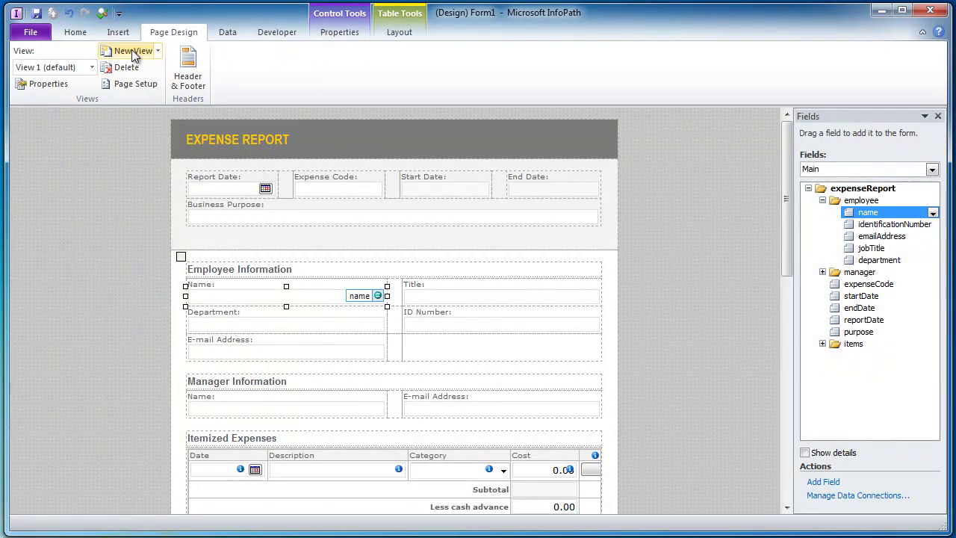
click(92, 67)
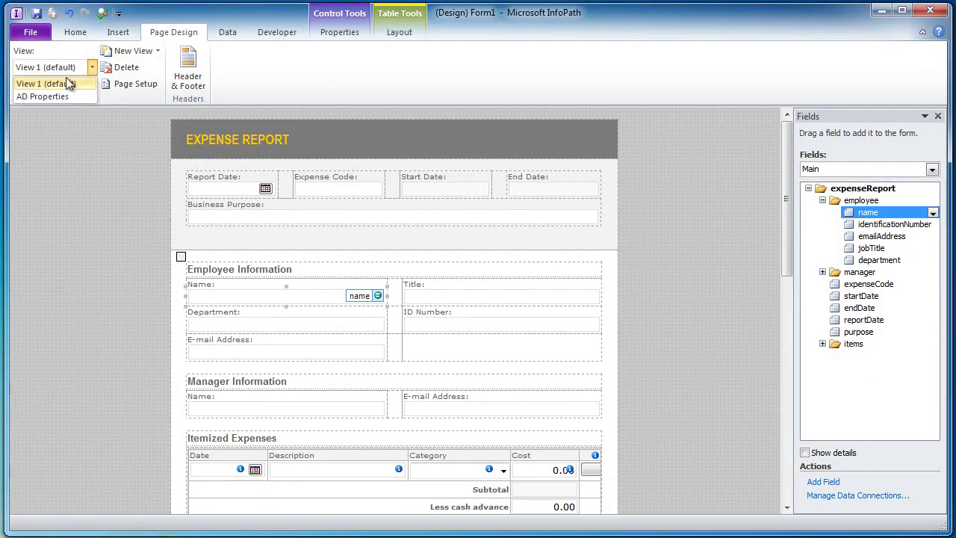
click(63, 96)
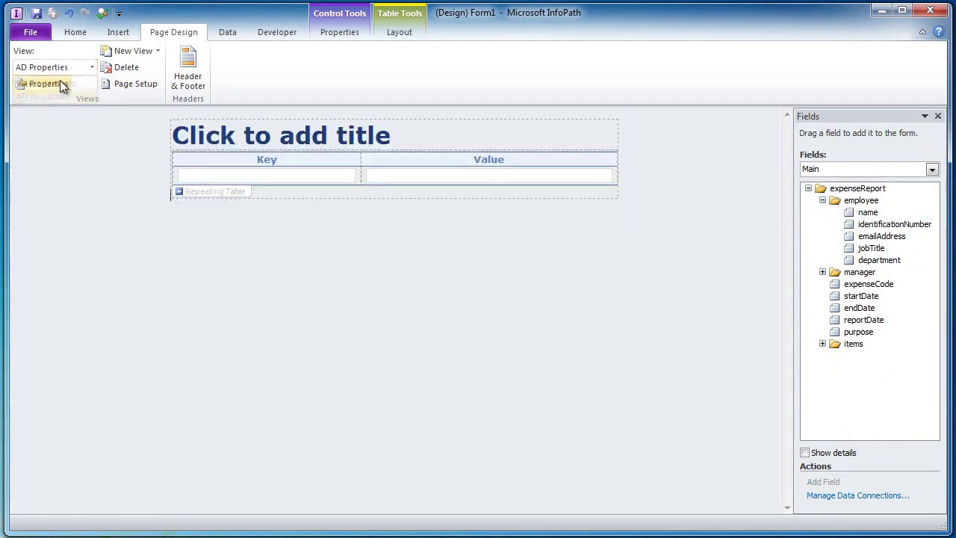
click(102, 12)
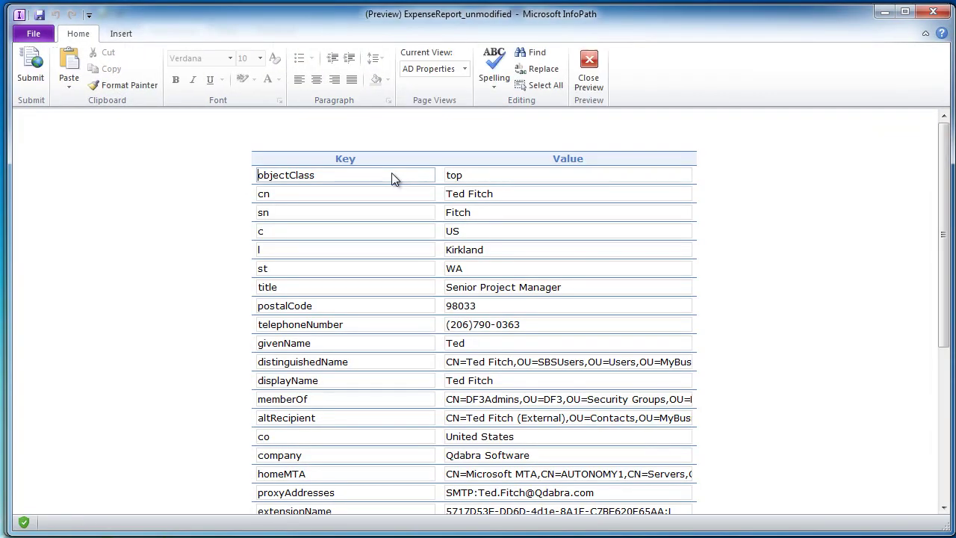